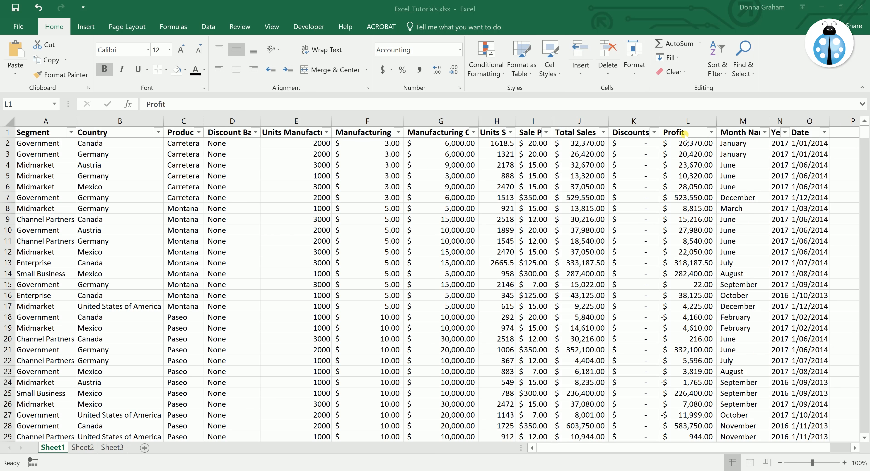
Start a Less Than conditional formatting rule with a threshold of 0 for all Profit values from L2 down
{"action": "left_click", "coordinate": [691, 142]}
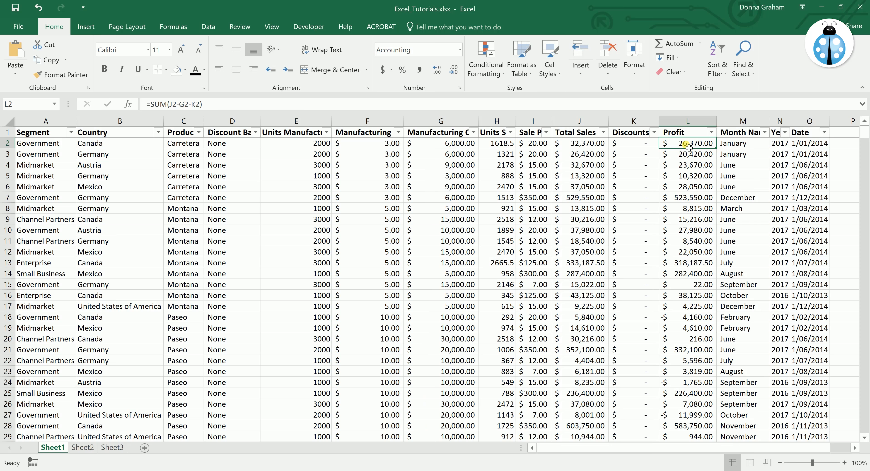
{"action": "key", "text": "ctrl+shift+Down"}
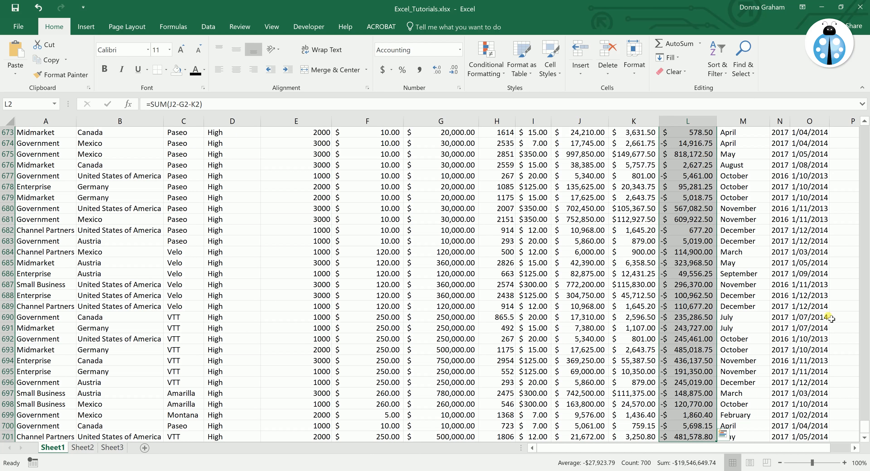
{"action": "left_click_drag", "start_coordinate": [863, 436], "coordinate": [867, 118]}
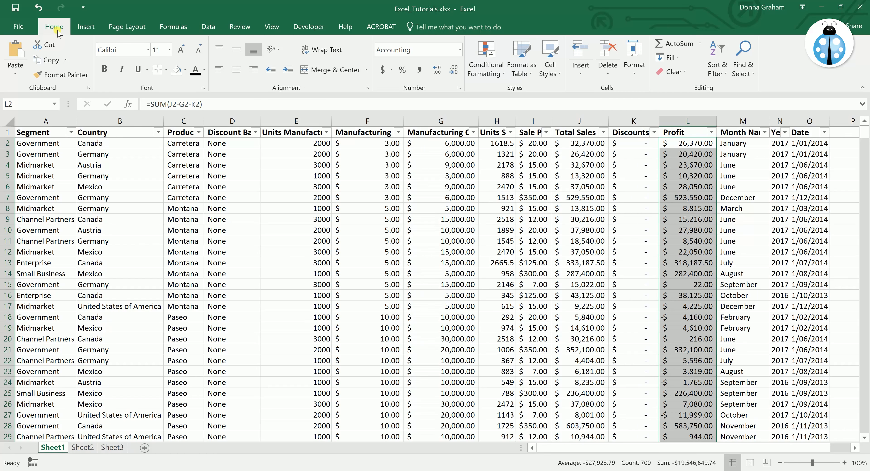
{"action": "left_click", "coordinate": [502, 74]}
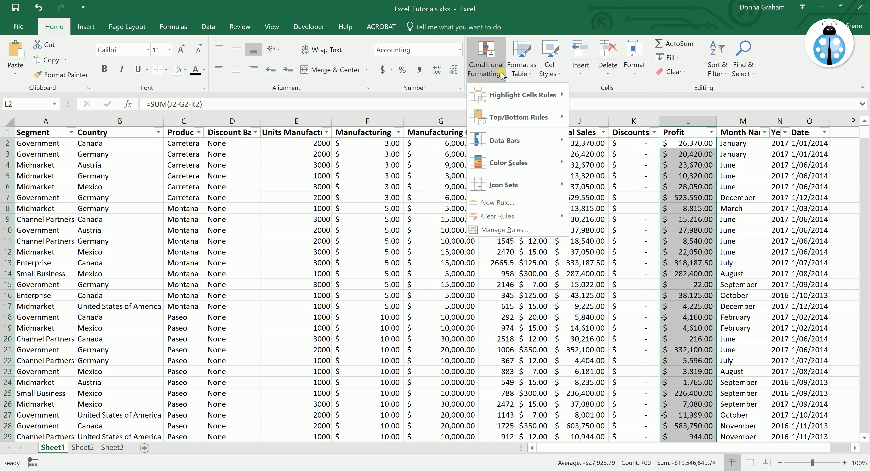
{"action": "mouse_move", "coordinate": [509, 103]}
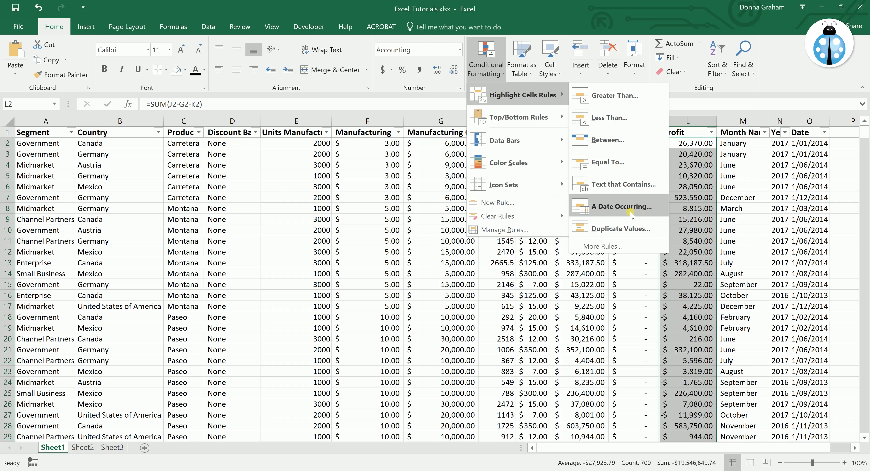
{"action": "left_click", "coordinate": [610, 121]}
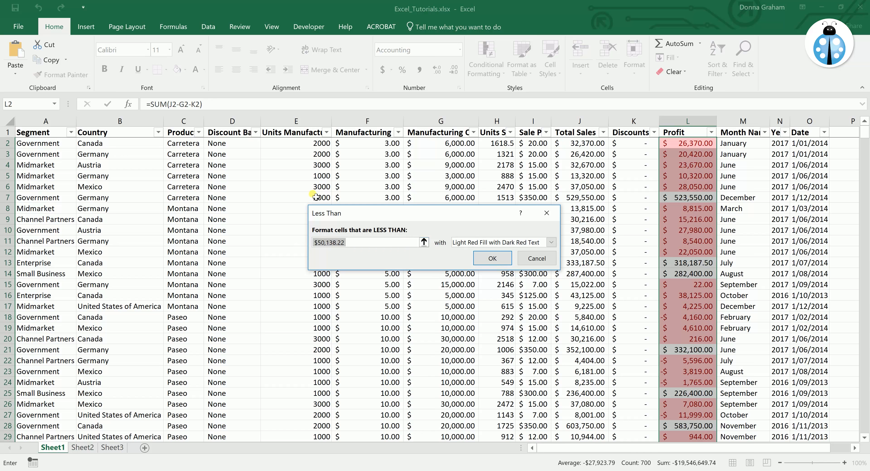
{"action": "type", "text": "0"}
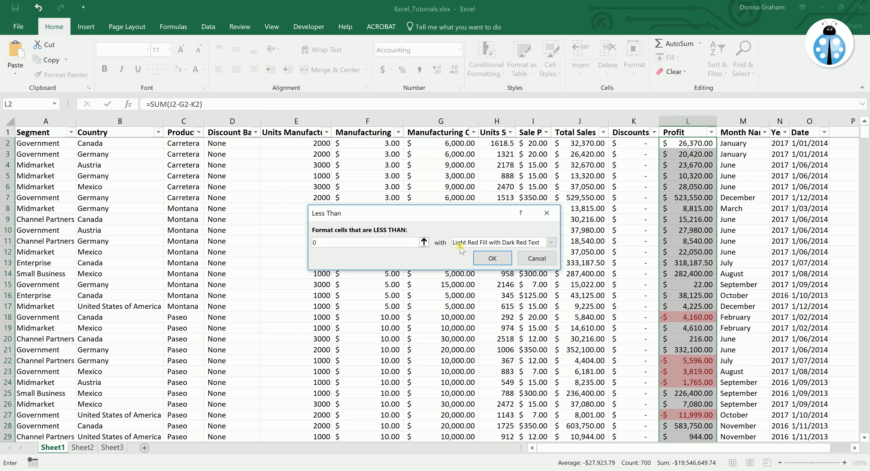
Try Yellow Fill with Dark Yellow Text for the rule and look through the custom format's border and font options
{"action": "left_click", "coordinate": [552, 242]}
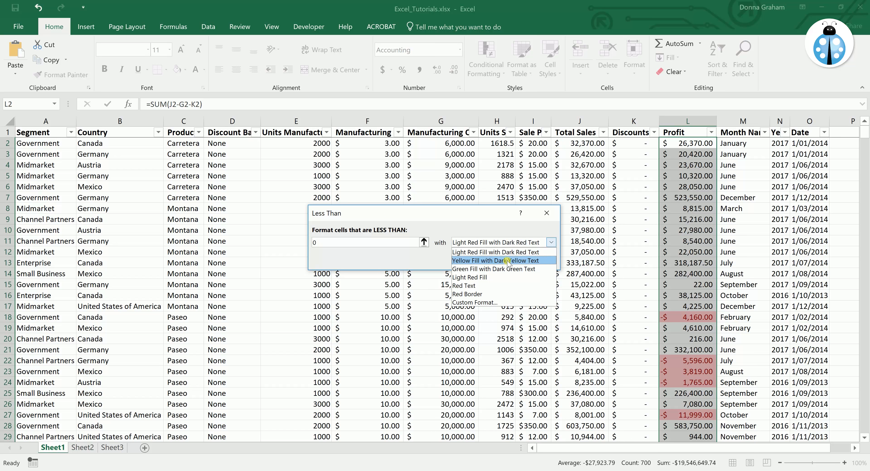
{"action": "left_click", "coordinate": [503, 261]}
{"action": "left_click", "coordinate": [551, 242]}
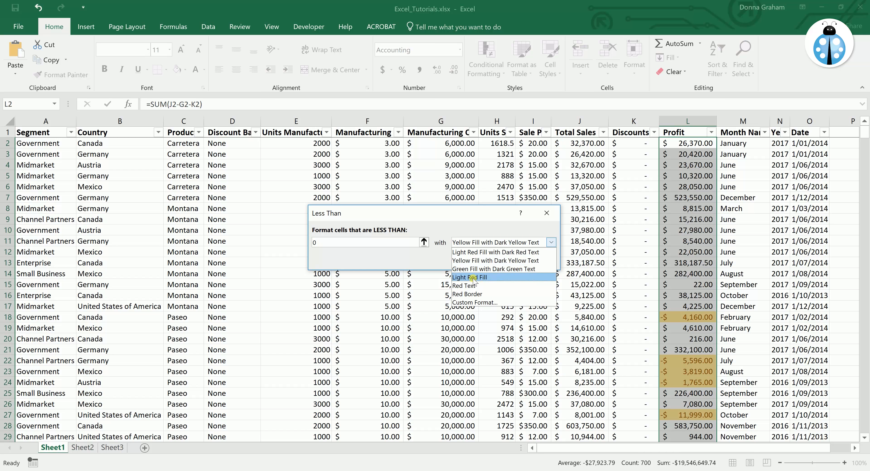
{"action": "left_click", "coordinate": [468, 303]}
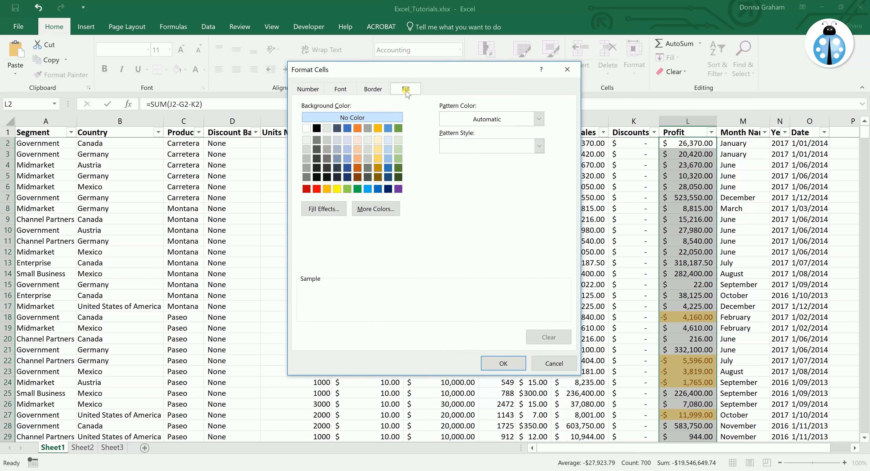
{"action": "left_click", "coordinate": [373, 89]}
{"action": "left_click", "coordinate": [341, 89]}
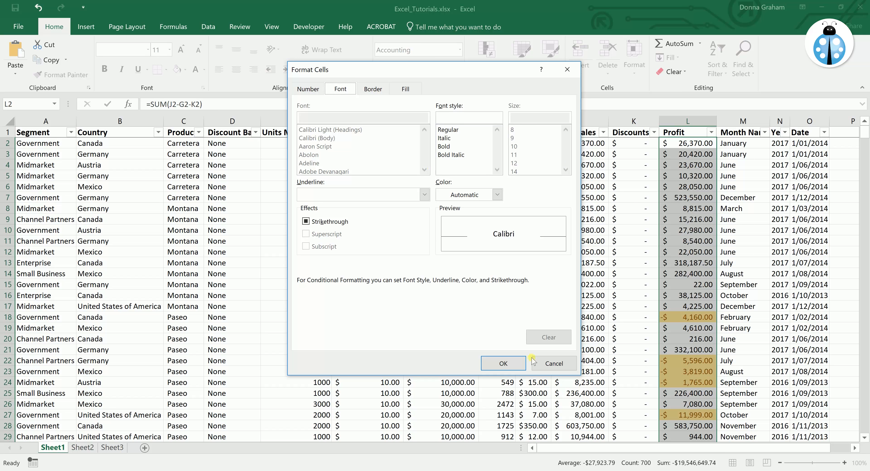
{"action": "left_click", "coordinate": [554, 364]}
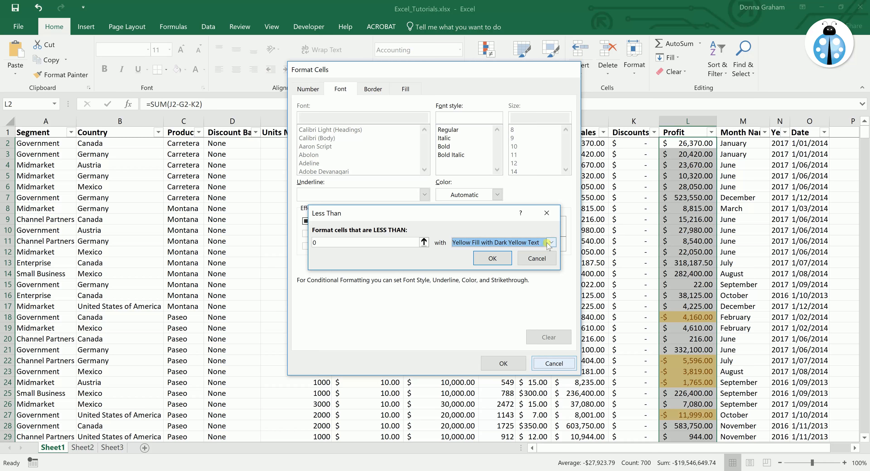
Give the Less Than rule Light Red Fill with Dark Red Text and apply it
{"action": "left_click", "coordinate": [549, 243]}
{"action": "left_click", "coordinate": [502, 253]}
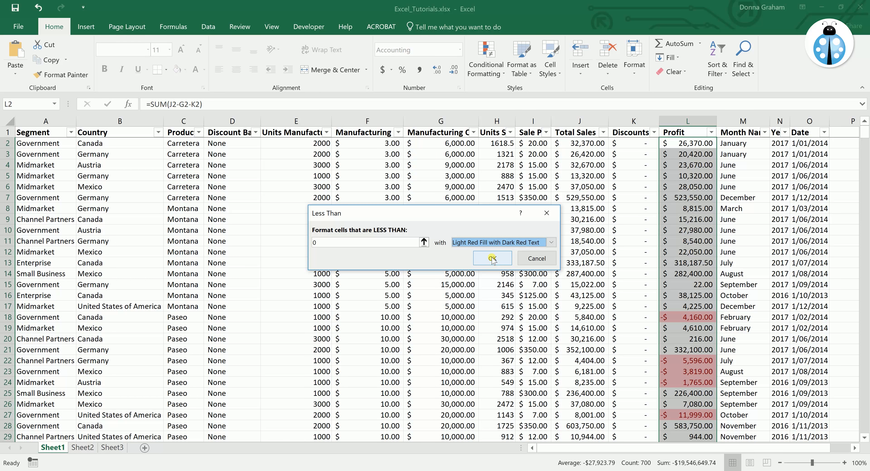
{"action": "left_click", "coordinate": [493, 259]}
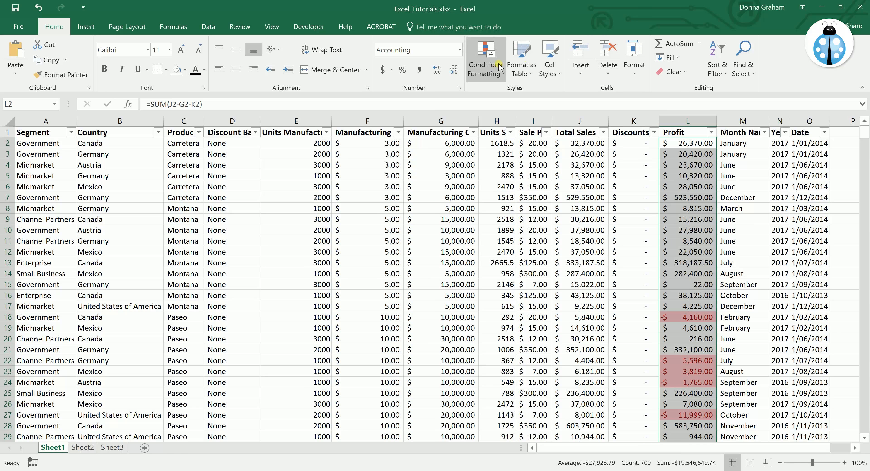
Add a rule that highlights Profit values between 0 and 200000 with Yellow Fill with Dark Yellow Text
{"action": "left_click", "coordinate": [502, 75]}
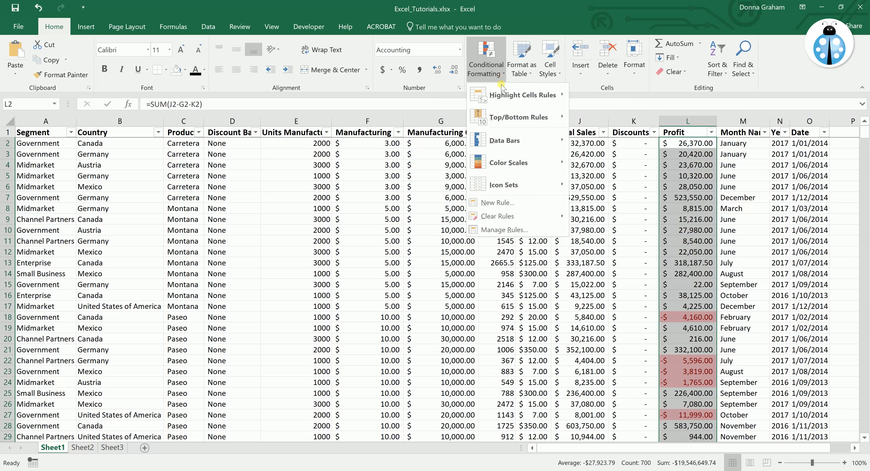
{"action": "mouse_move", "coordinate": [504, 100]}
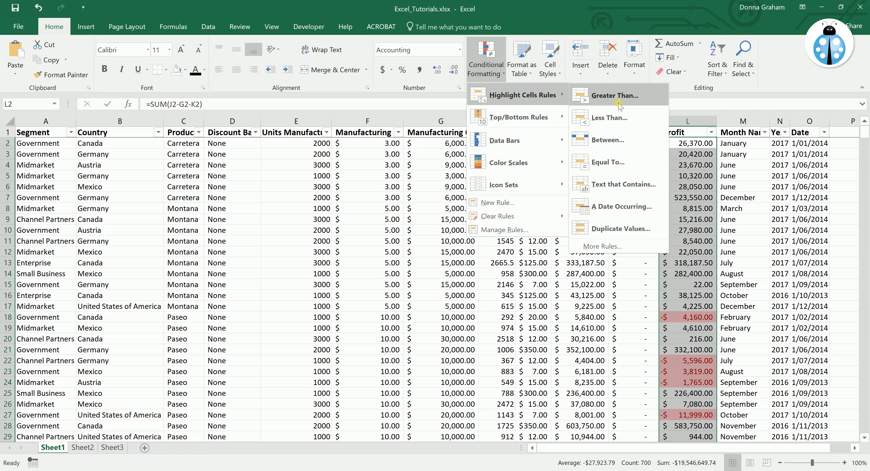
{"action": "left_click", "coordinate": [608, 140]}
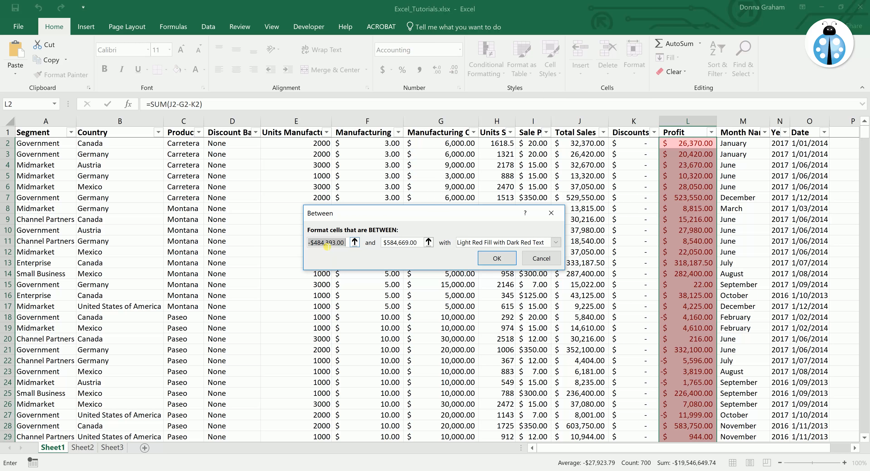
{"action": "type", "text": "0"}
{"action": "key", "text": "Tab"}
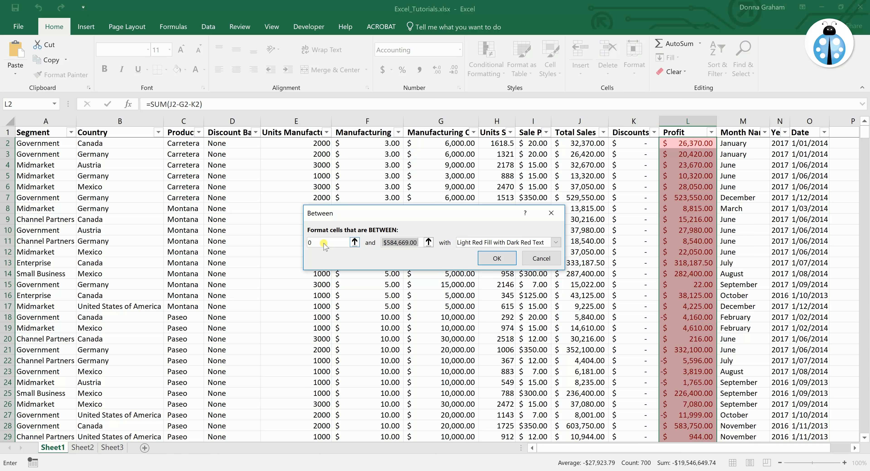
{"action": "type", "text": "200000"}
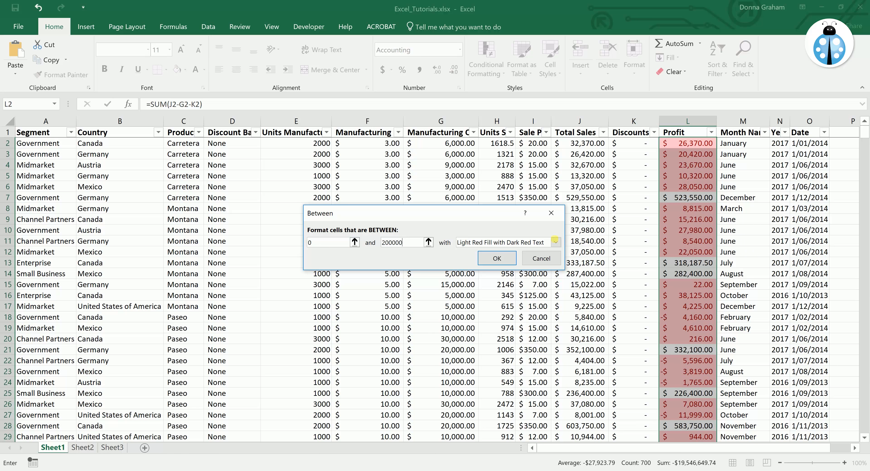
{"action": "left_click", "coordinate": [556, 241]}
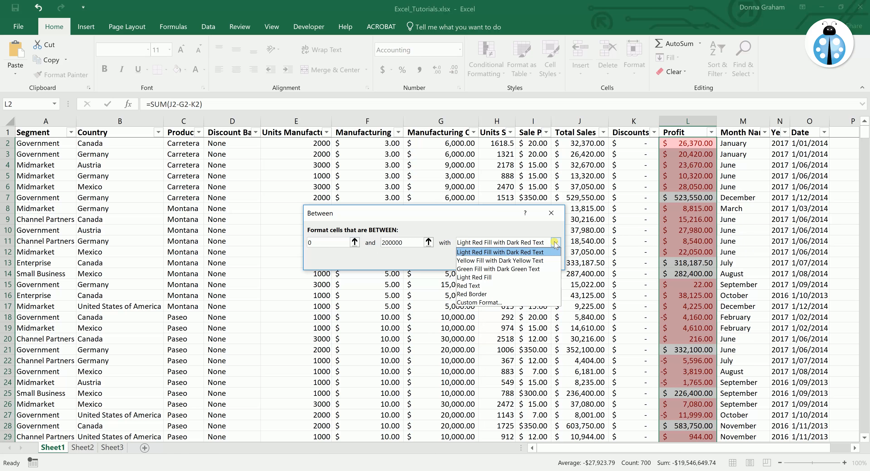
{"action": "left_click", "coordinate": [482, 261]}
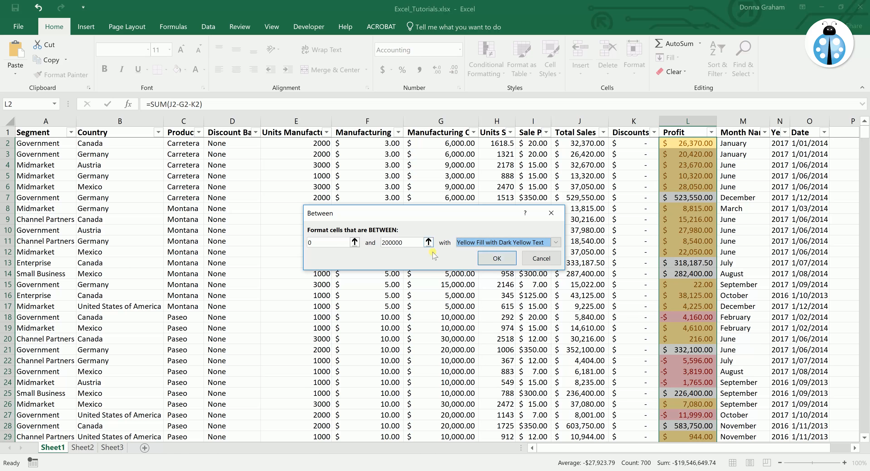
{"action": "left_click", "coordinate": [497, 259]}
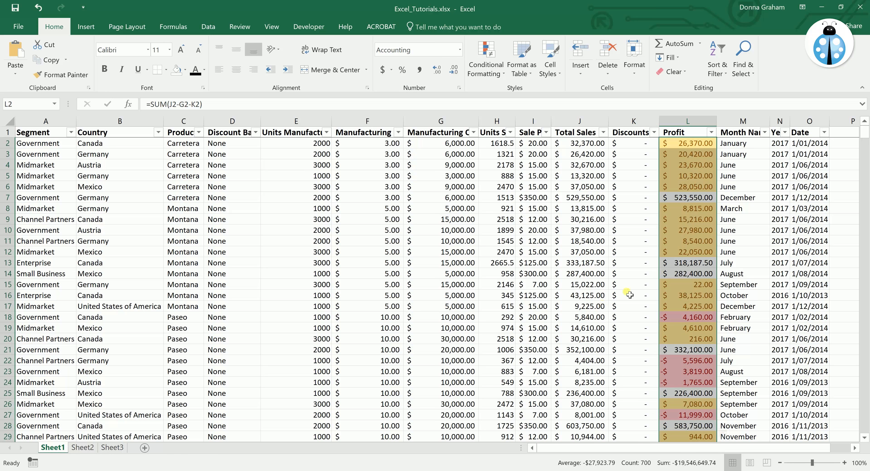
Add a rule that highlights Profit values greater than 200000 with Green Fill with Dark Green Text
{"action": "left_click", "coordinate": [499, 72]}
{"action": "mouse_move", "coordinate": [517, 96]}
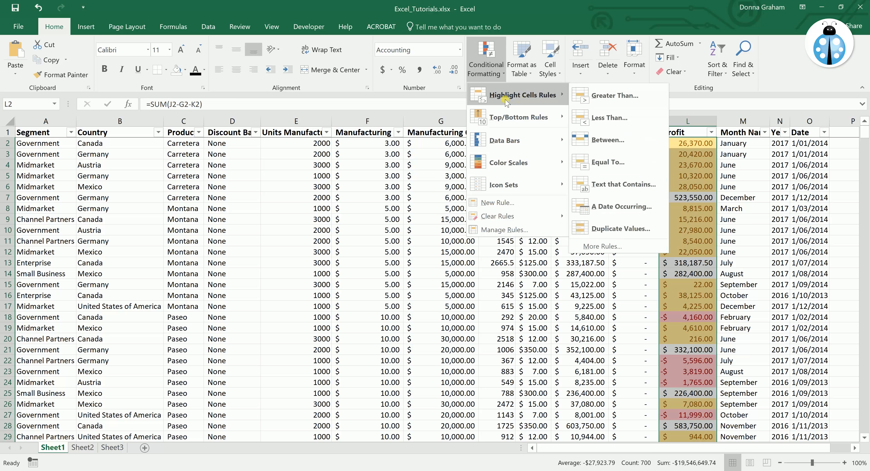
{"action": "left_click", "coordinate": [623, 99]}
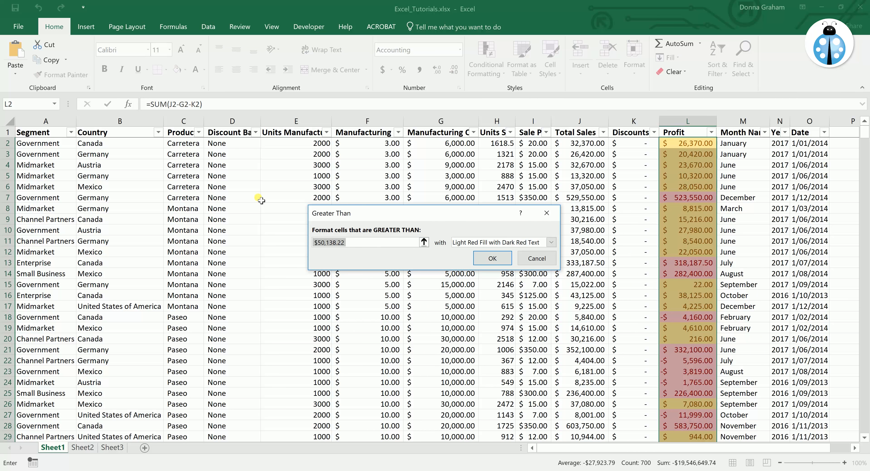
{"action": "type", "text": "200000"}
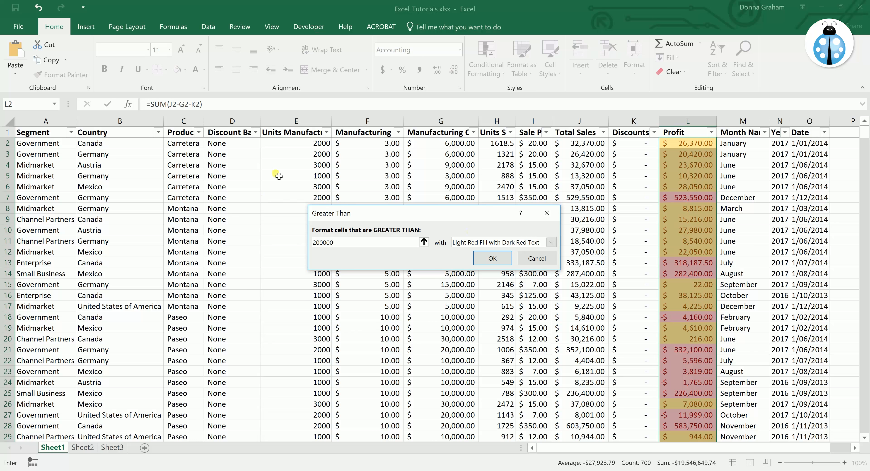
{"action": "left_click", "coordinate": [551, 242]}
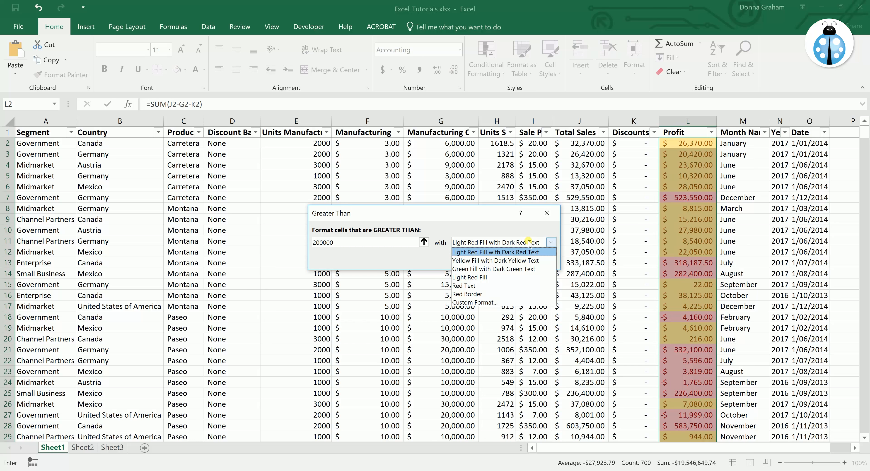
{"action": "left_click", "coordinate": [485, 269]}
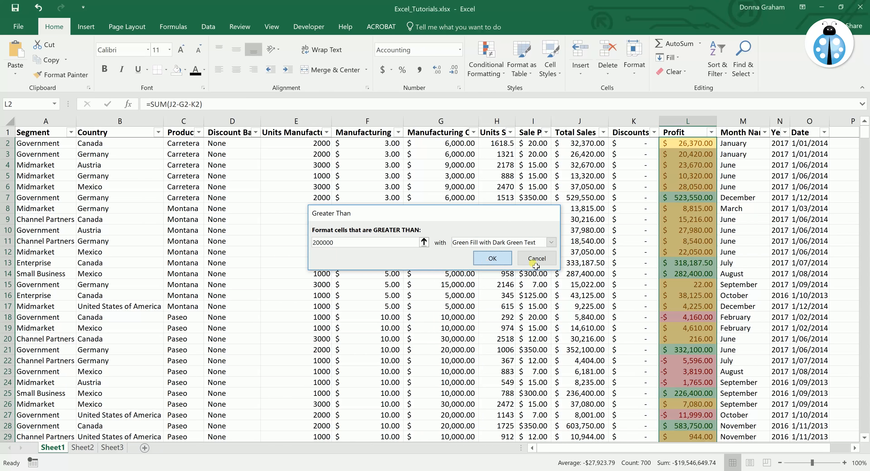
{"action": "key", "text": "Return"}
Deselect the column and review the colour-coded Profit values further down the sheet
{"action": "left_click", "coordinate": [713, 242]}
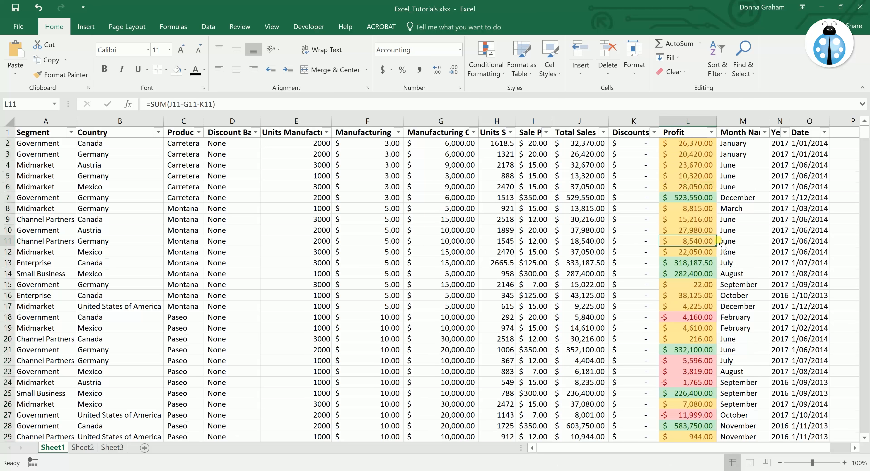
{"action": "scroll", "coordinate": [722, 242], "scroll_direction": "down", "scroll_amount": 6}
{"action": "scroll", "coordinate": [718, 243], "scroll_direction": "down", "scroll_amount": 5}
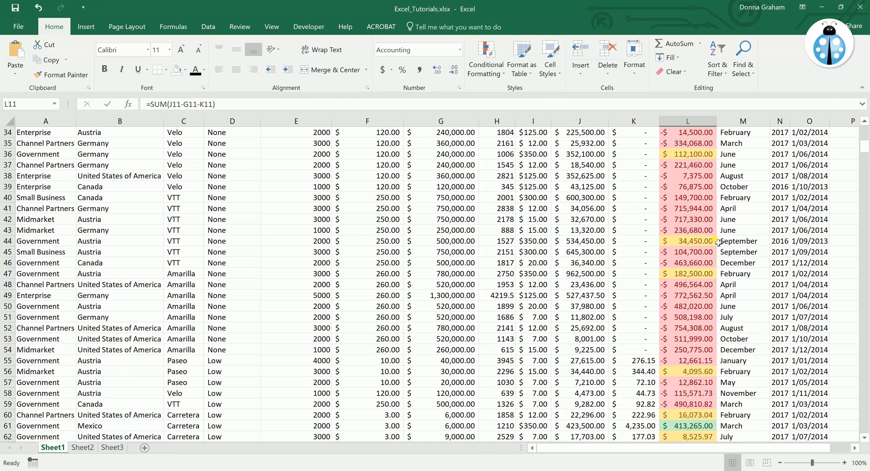
{"action": "scroll", "coordinate": [718, 243], "scroll_direction": "down", "scroll_amount": 3}
{"action": "scroll", "coordinate": [714, 257], "scroll_direction": "up", "scroll_amount": 7}
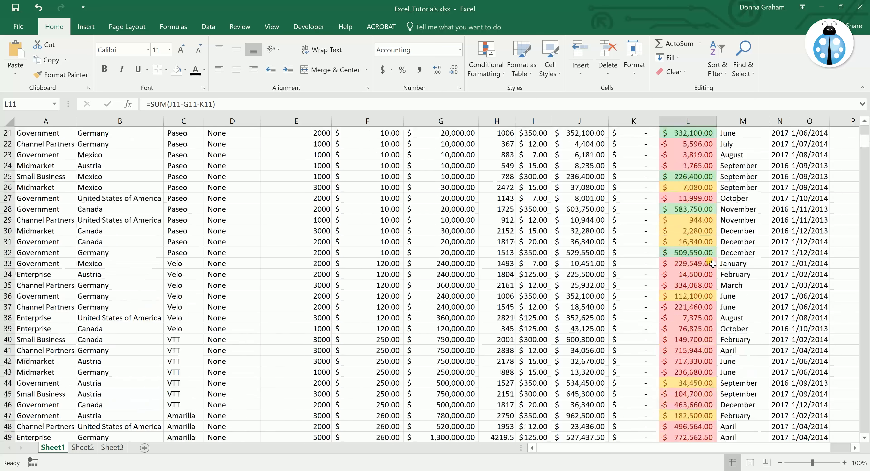
{"action": "scroll", "coordinate": [712, 264], "scroll_direction": "up", "scroll_amount": 7}
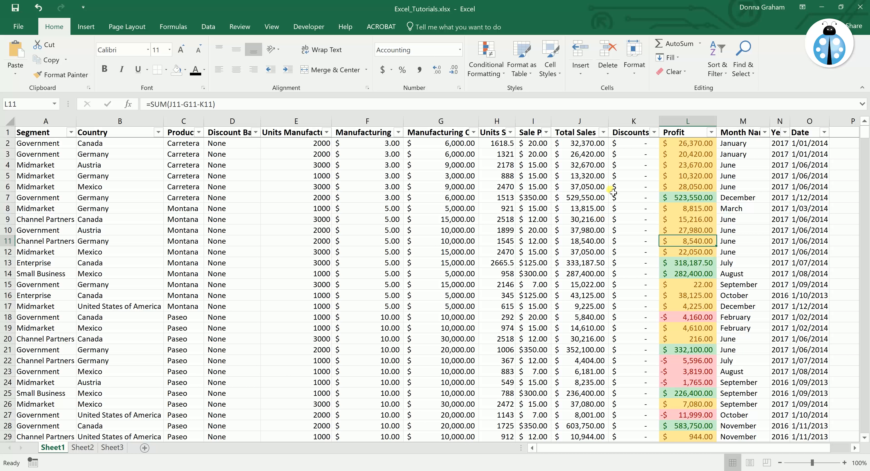
Open the conditional formatting rules manager and list the rules for This Worksheet
{"action": "left_click", "coordinate": [591, 207]}
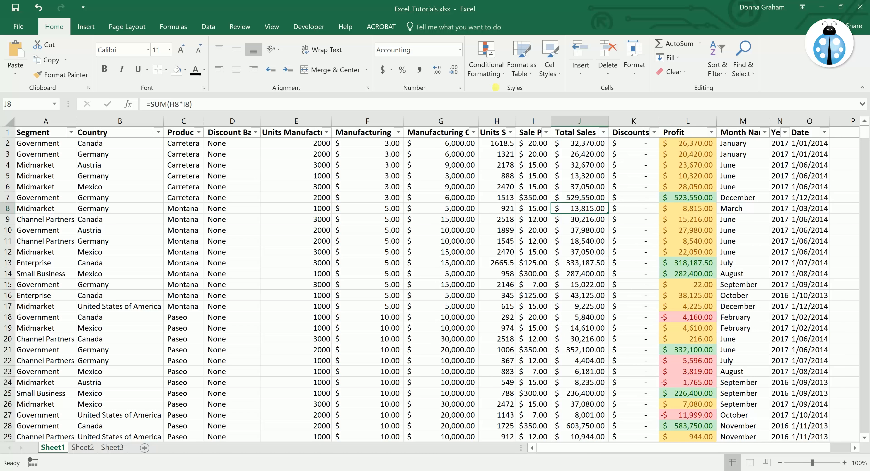
{"action": "left_click", "coordinate": [498, 69]}
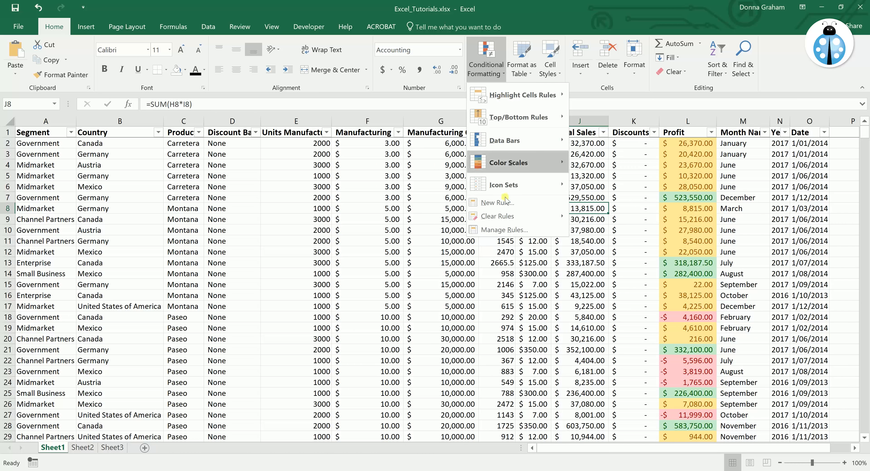
{"action": "left_click", "coordinate": [505, 230]}
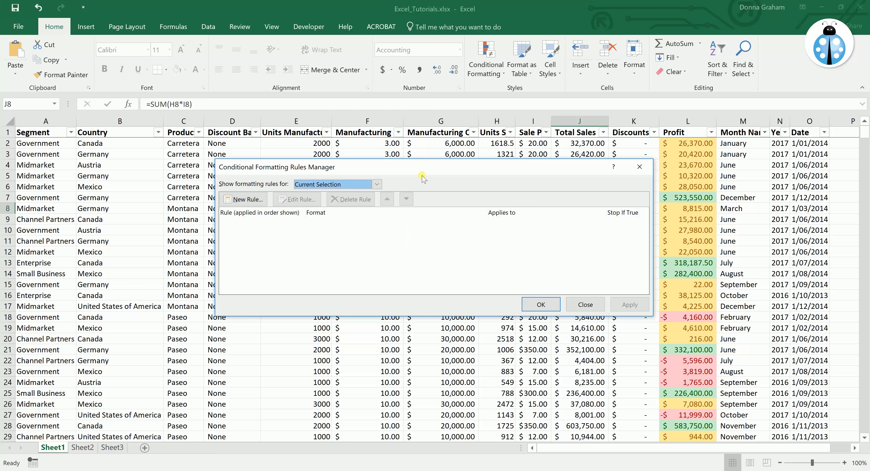
{"action": "left_click_drag", "start_coordinate": [419, 173], "coordinate": [364, 209]}
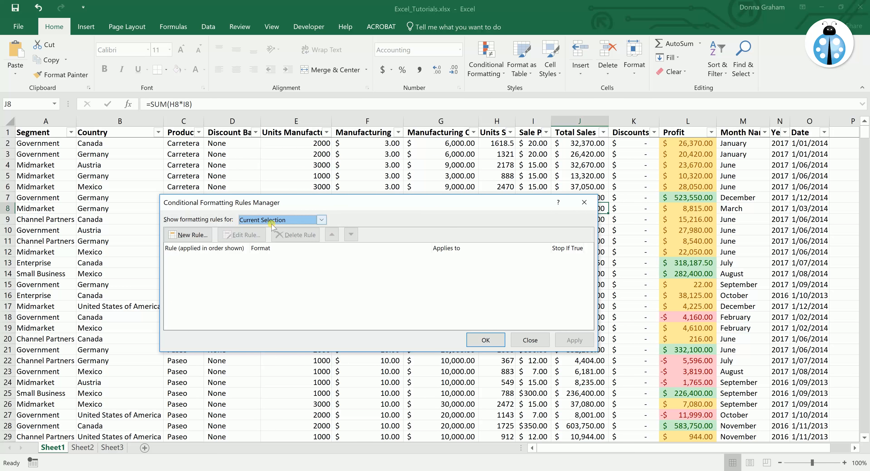
{"action": "left_click_drag", "start_coordinate": [410, 204], "coordinate": [316, 175]}
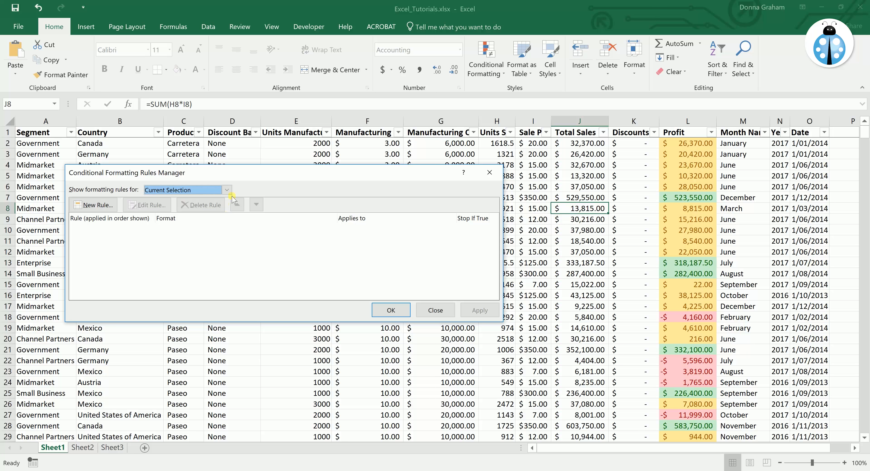
{"action": "left_click", "coordinate": [227, 190]}
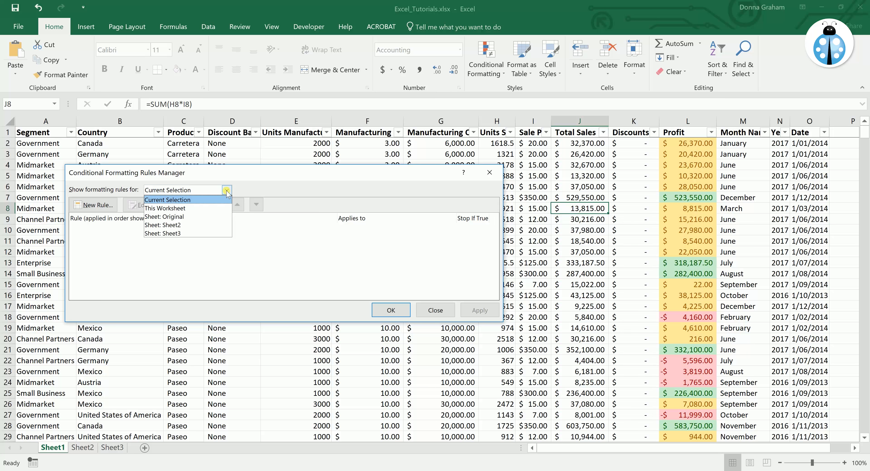
{"action": "left_click", "coordinate": [187, 208]}
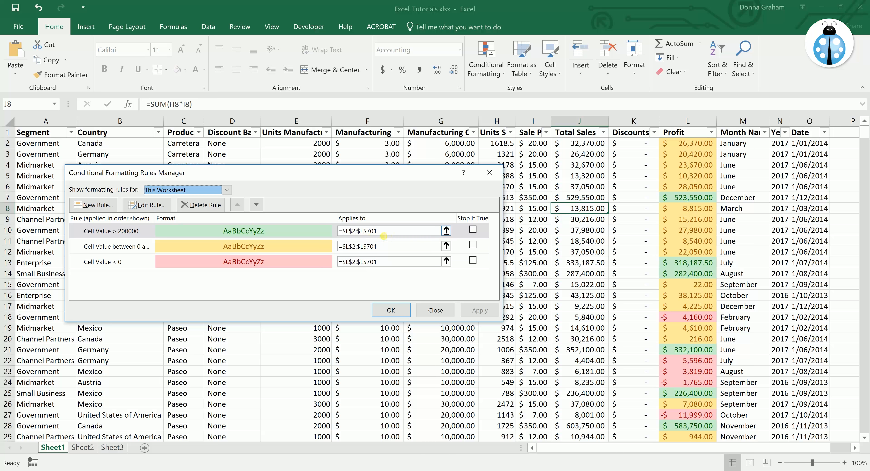
Extend the range of the greater-than-200000 rule to =$L$2:$L$2000
{"action": "left_click_drag", "start_coordinate": [383, 236], "coordinate": [371, 236]}
{"action": "type", "text": "2000"}
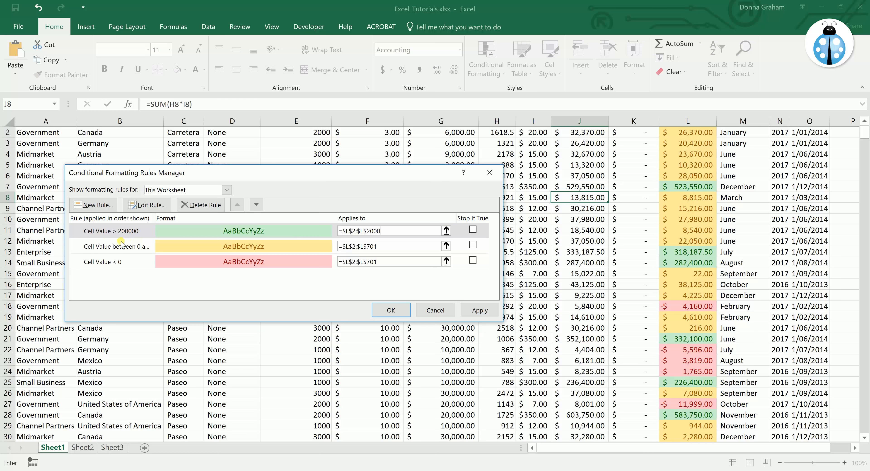
Review the border and fill settings of the greater-than-200000 rule, and apply the rule changes to the worksheet
{"action": "double_click", "coordinate": [100, 233]}
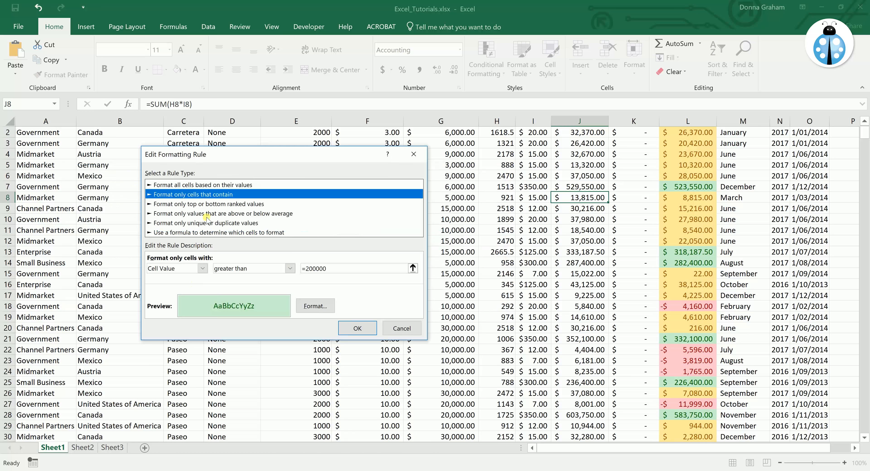
{"action": "left_click", "coordinate": [315, 306]}
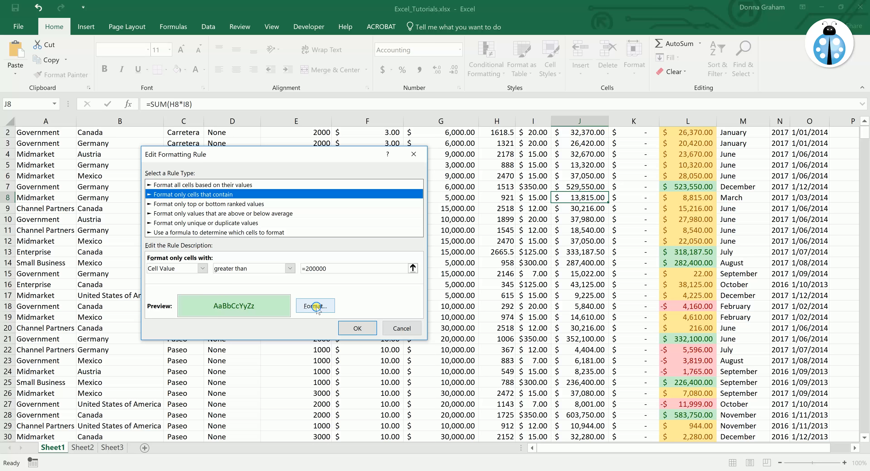
{"action": "left_click", "coordinate": [223, 95]}
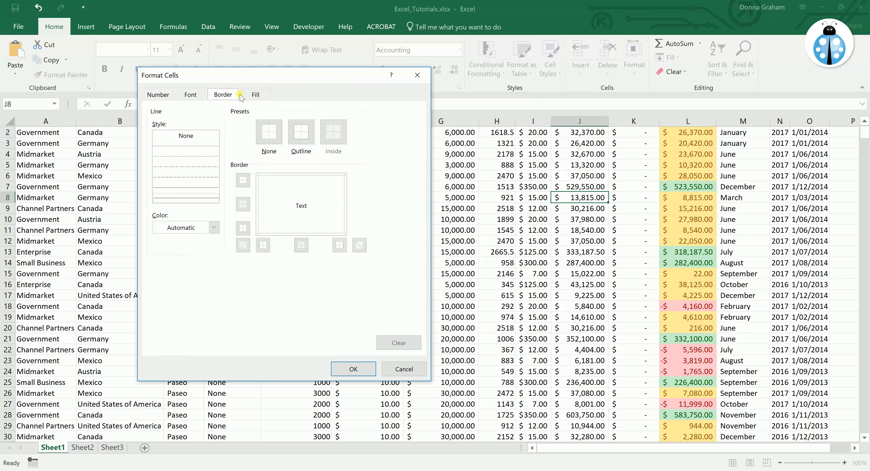
{"action": "left_click", "coordinate": [256, 94]}
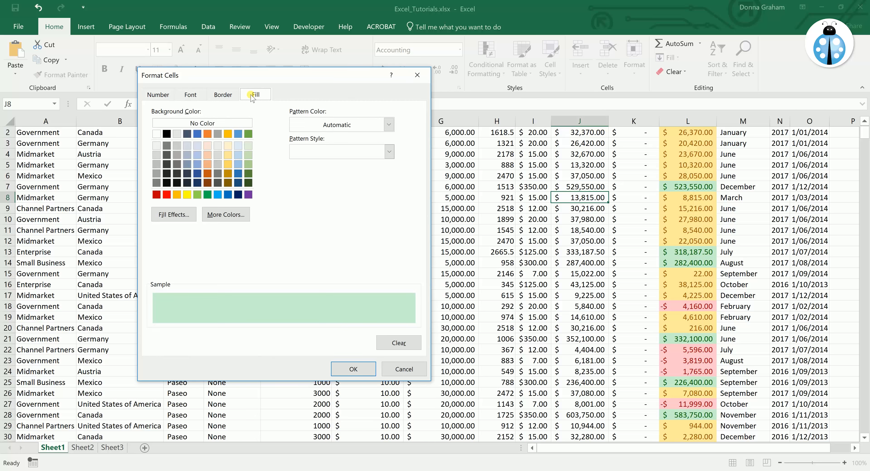
{"action": "left_click", "coordinate": [352, 369]}
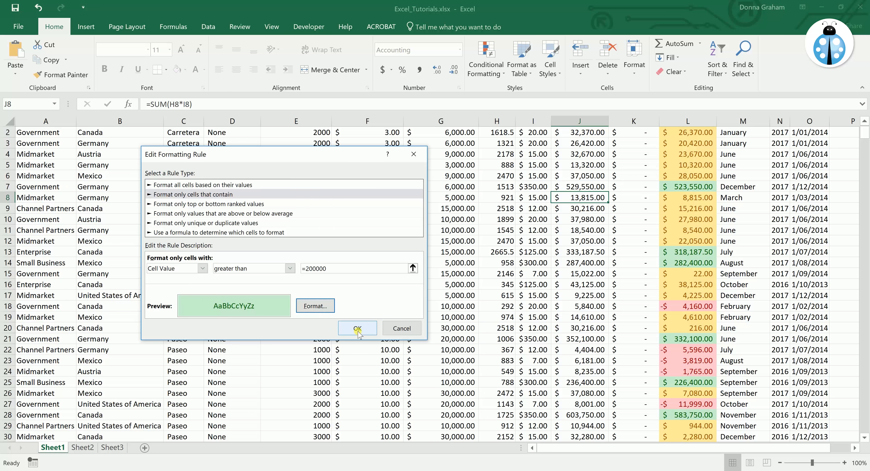
{"action": "left_click", "coordinate": [358, 329]}
{"action": "left_click", "coordinate": [474, 316]}
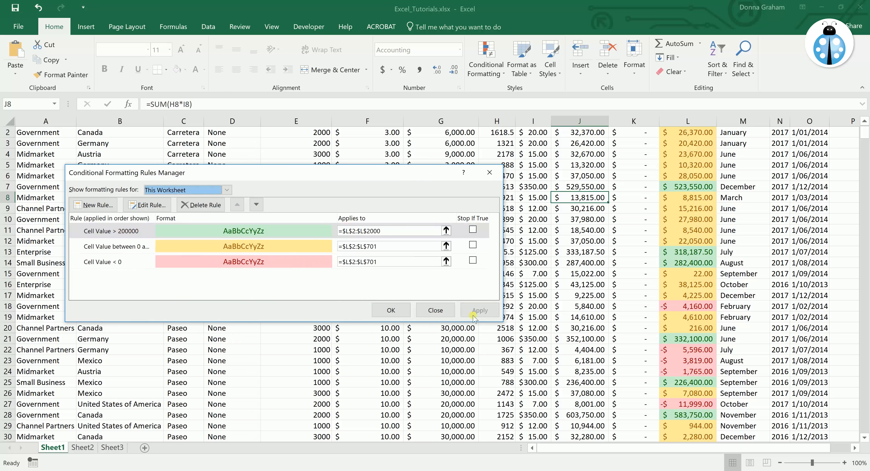
{"action": "left_click", "coordinate": [391, 310]}
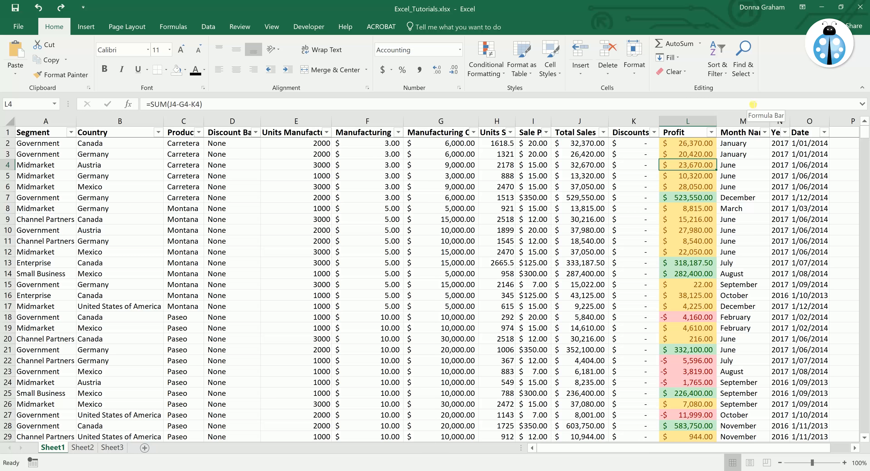
Filter the Profit column by the light red cell color to show only the negative values
{"action": "left_click", "coordinate": [712, 132]}
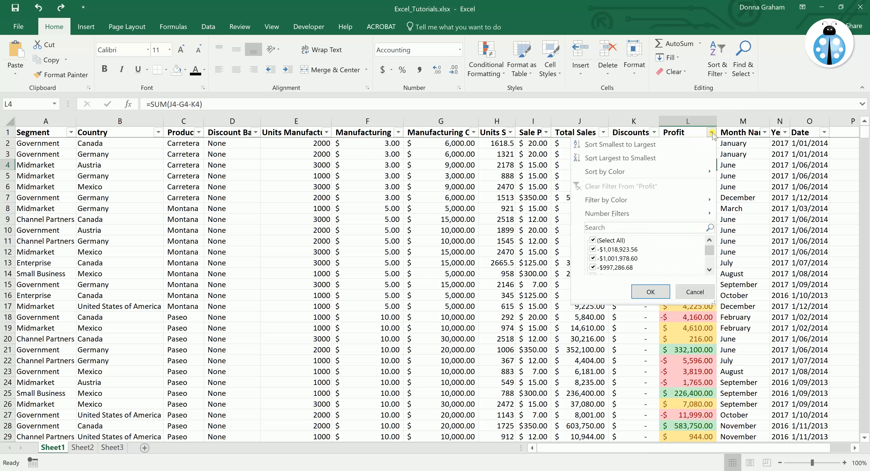
{"action": "mouse_move", "coordinate": [616, 203]}
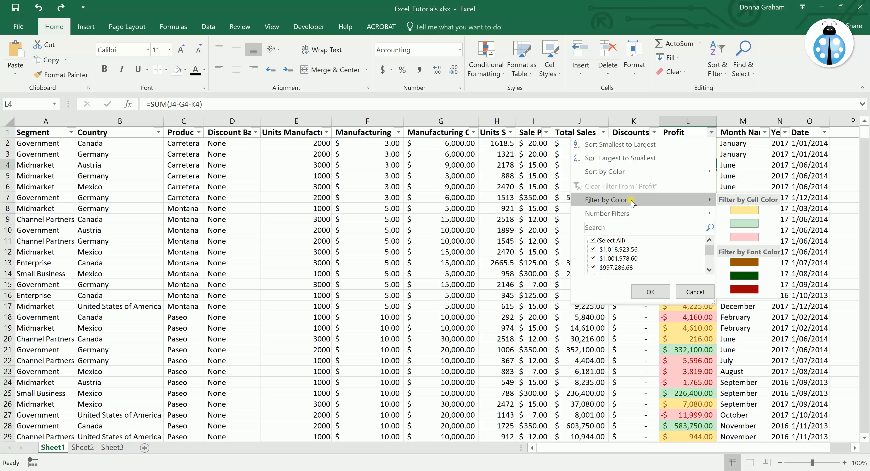
{"action": "left_click", "coordinate": [746, 237]}
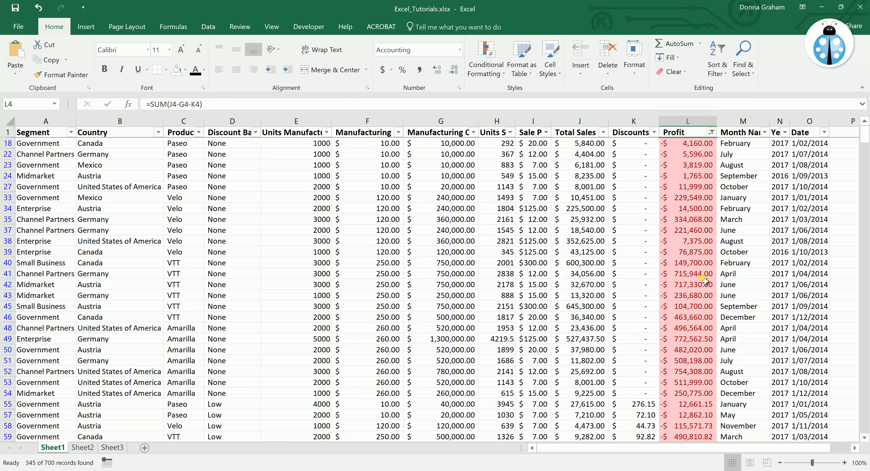
{"action": "left_click", "coordinate": [696, 187]}
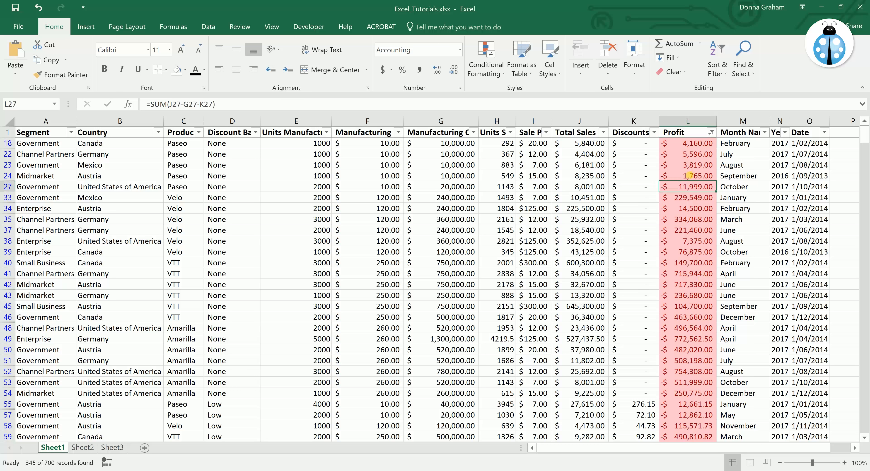